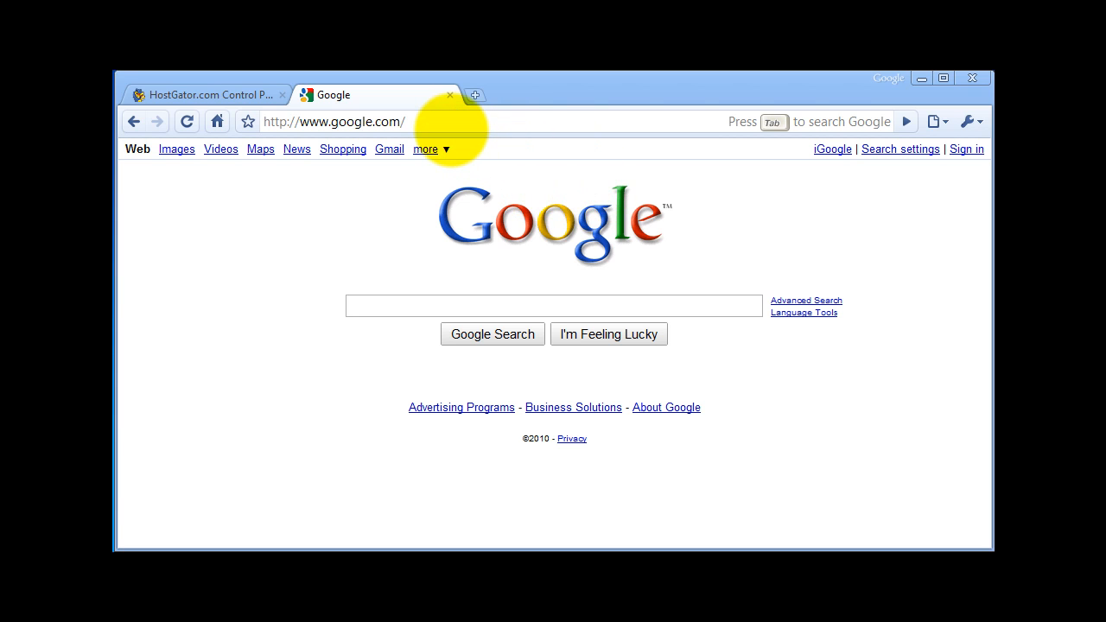
{"action": "left_click", "coordinate": [443, 121]}
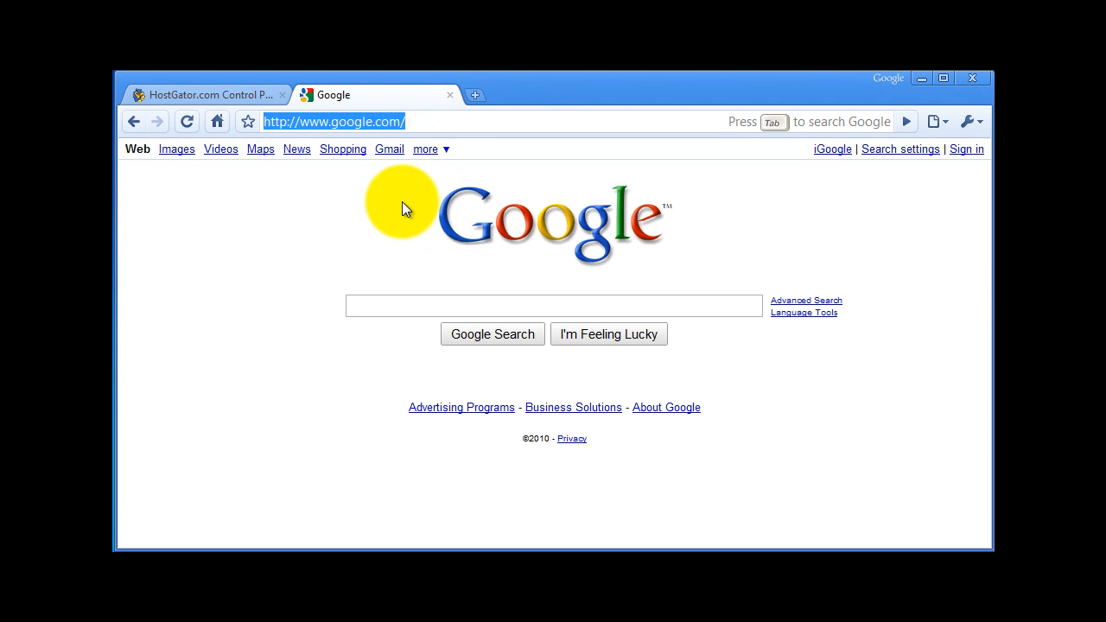
{"action": "type", "text": "www."}
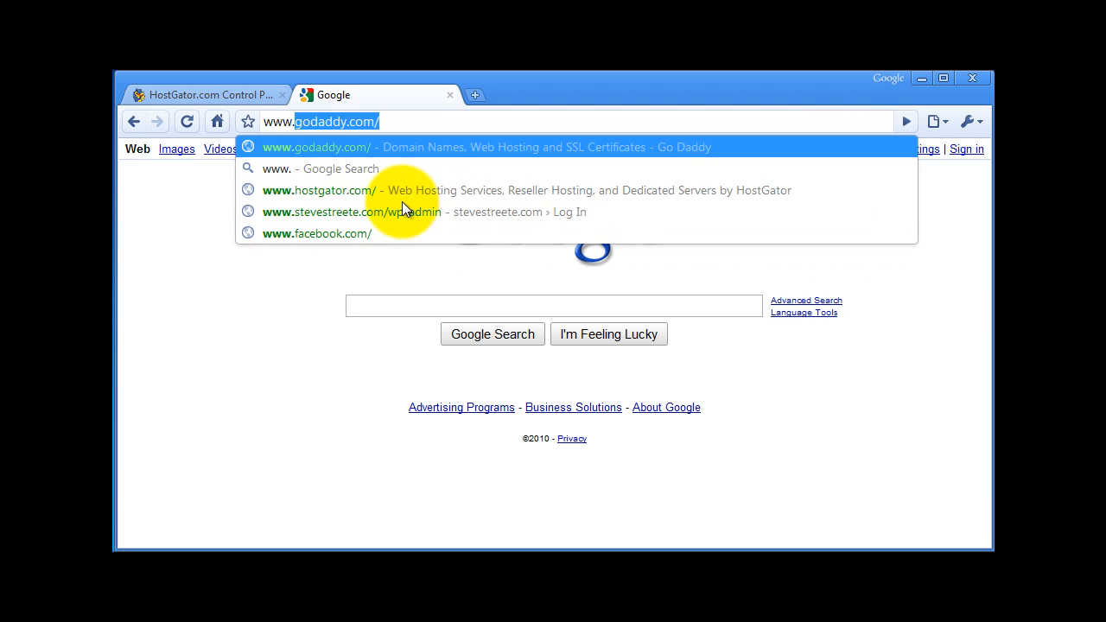
{"action": "type", "text": "steve"}
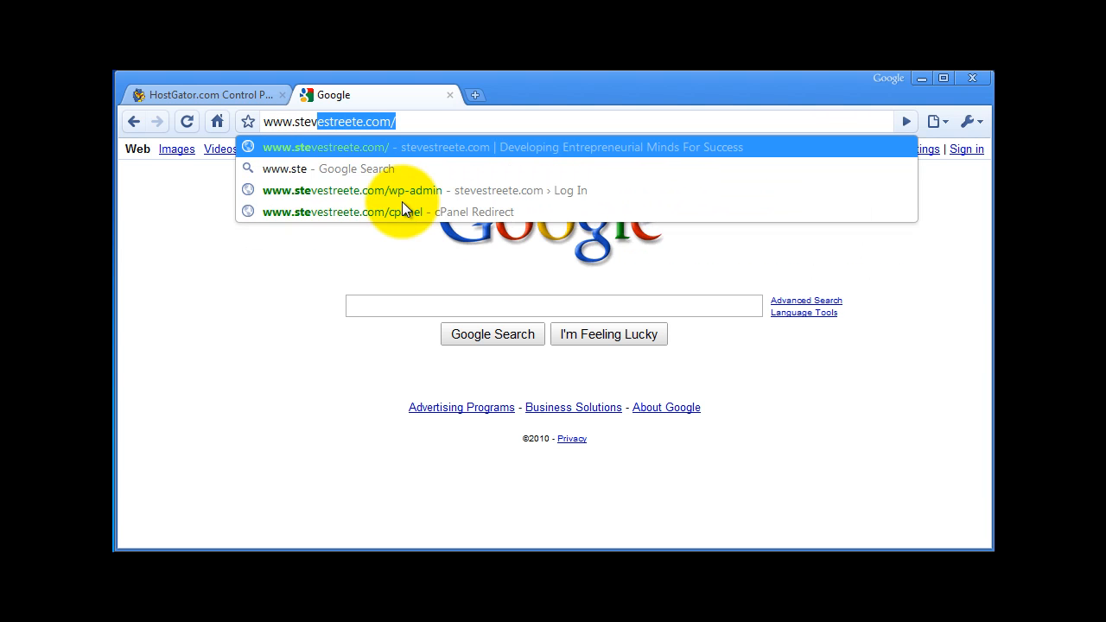
{"action": "type", "text": "streete"}
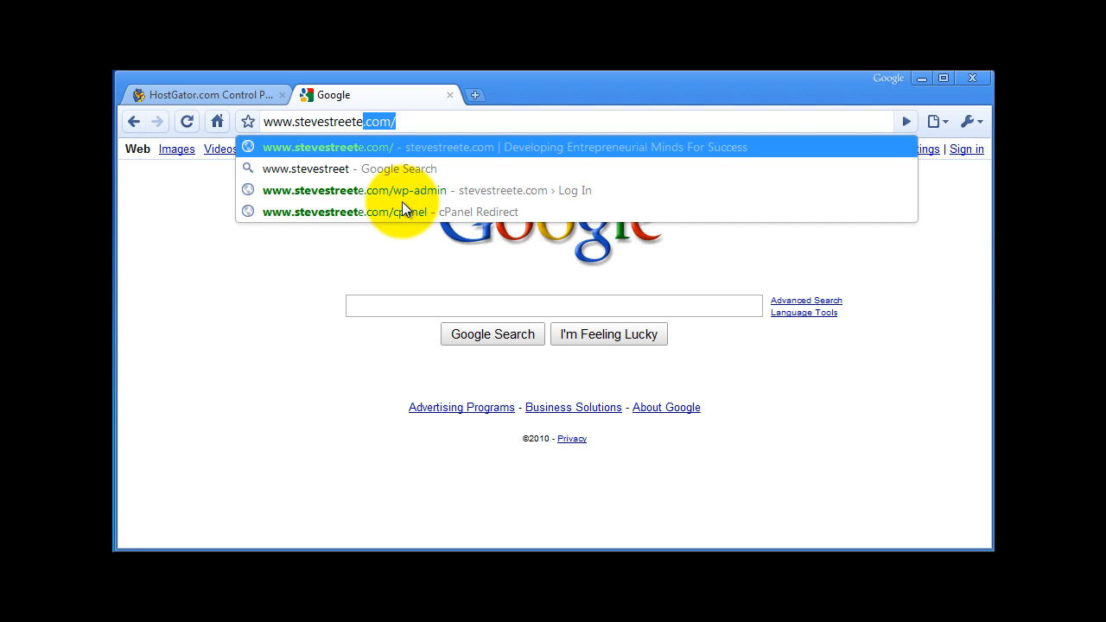
{"action": "type", "text": ".com/"}
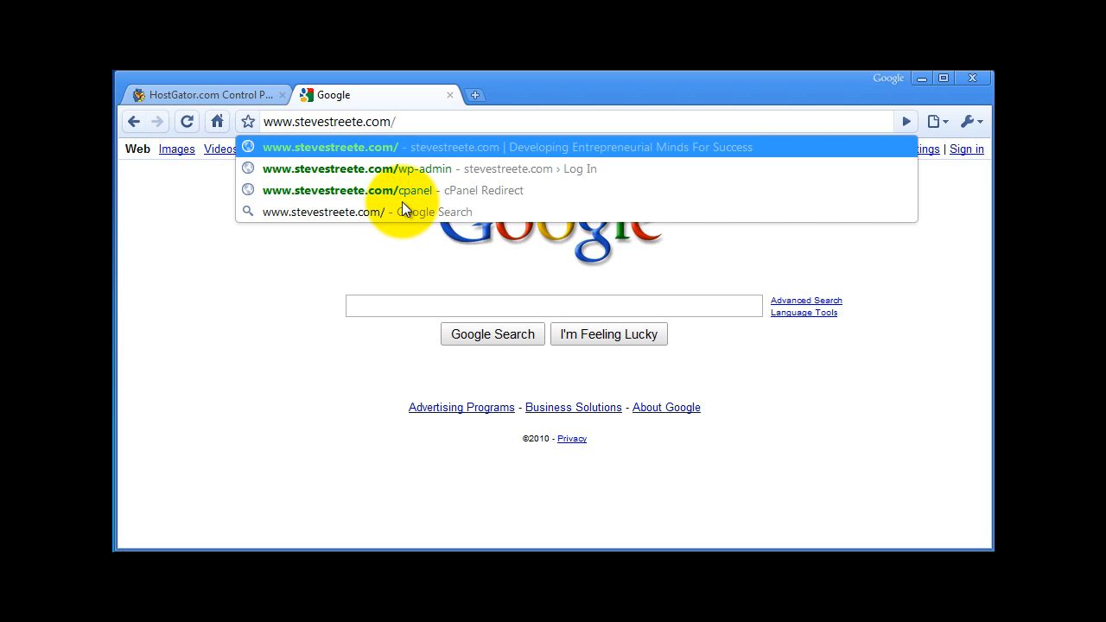
{"action": "type", "text": "cpane"}
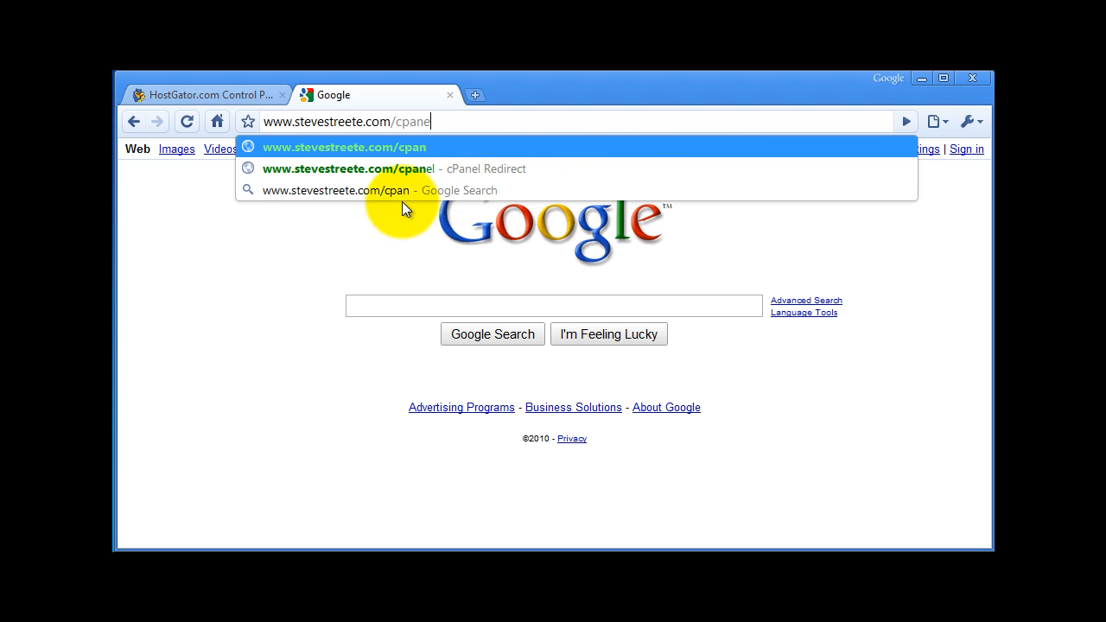
{"action": "type", "text": "l"}
{"action": "key", "text": "Return"}
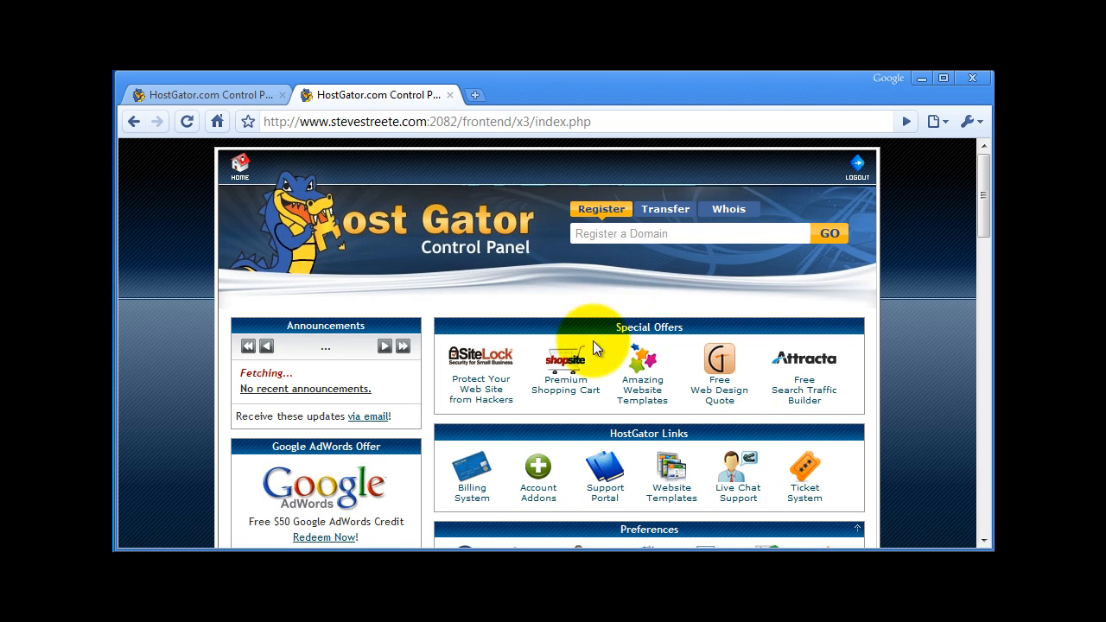
Open the Addon Domains page from the Domains section of the control panel
{"action": "left_click", "coordinate": [801, 489]}
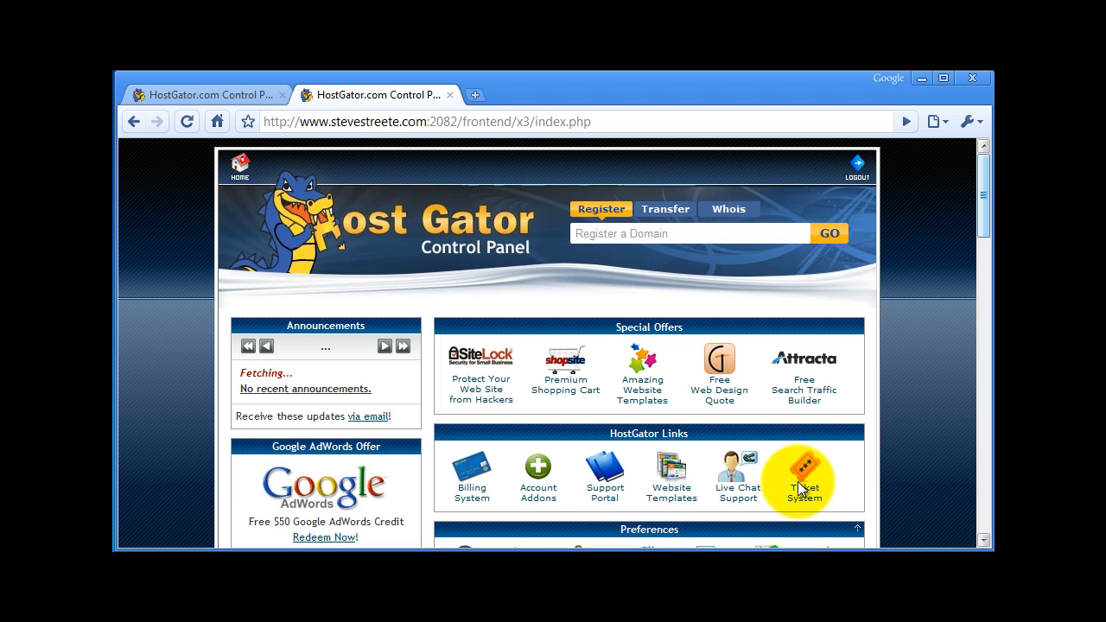
{"action": "scroll", "coordinate": [799, 488], "scroll_direction": "down", "scroll_amount": 1}
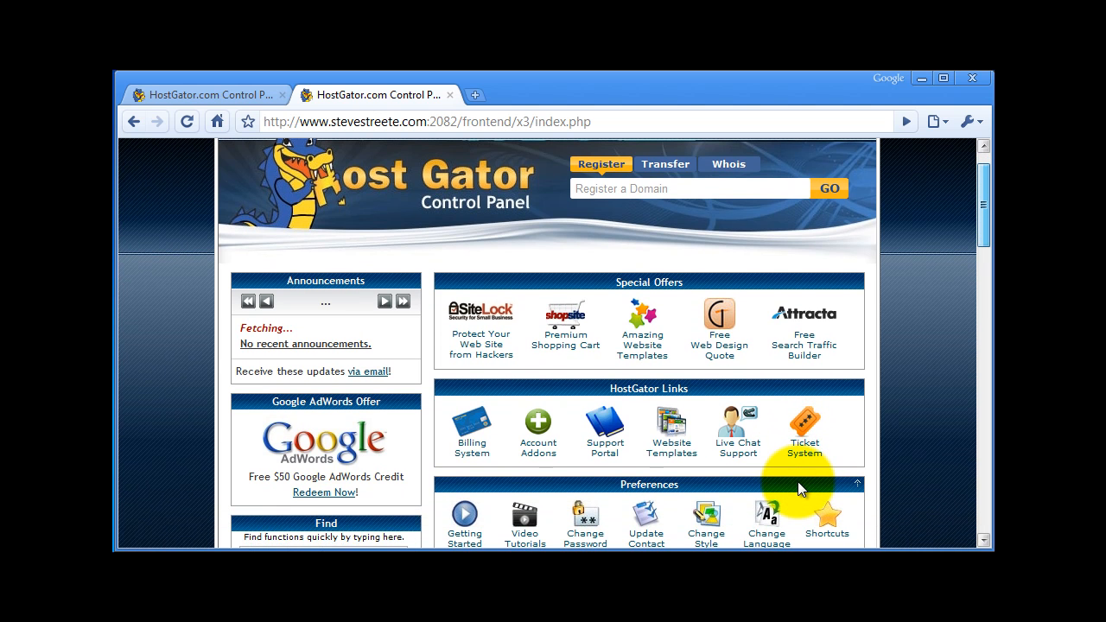
{"action": "scroll", "coordinate": [799, 488], "scroll_direction": "down", "scroll_amount": 1}
{"action": "scroll", "coordinate": [799, 488], "scroll_direction": "down", "scroll_amount": 10}
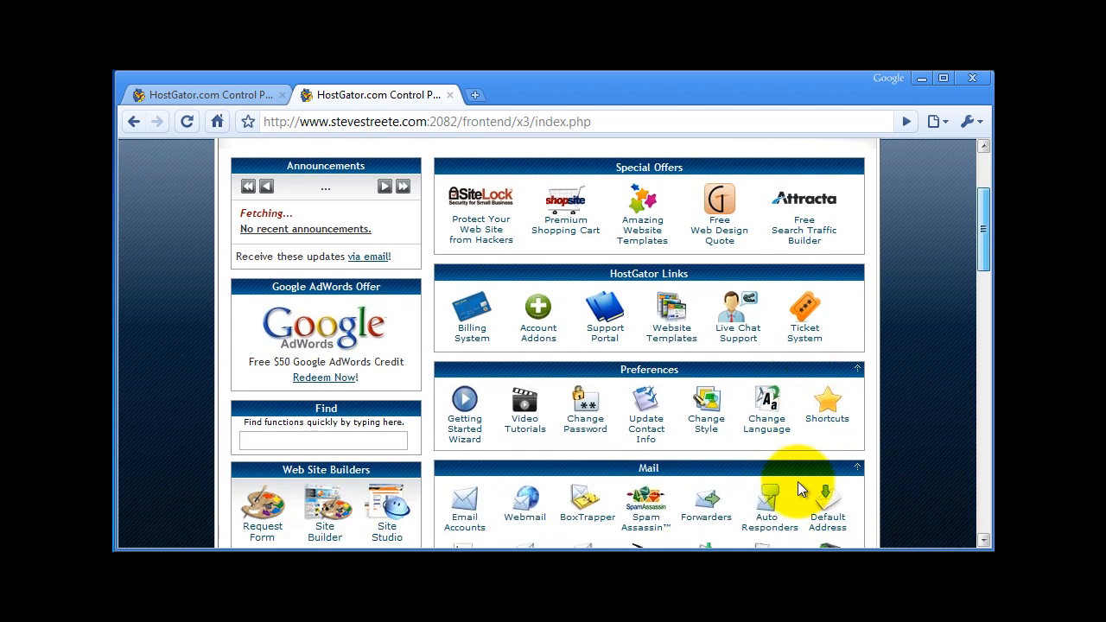
{"action": "scroll", "coordinate": [798, 488], "scroll_direction": "down", "scroll_amount": 8}
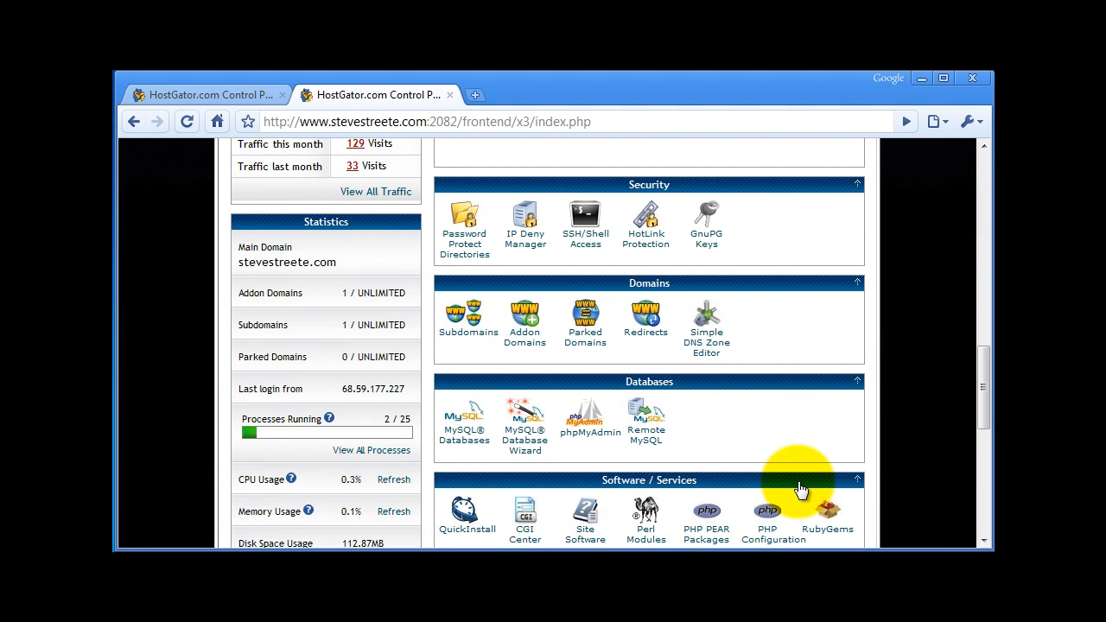
{"action": "left_click", "coordinate": [799, 488]}
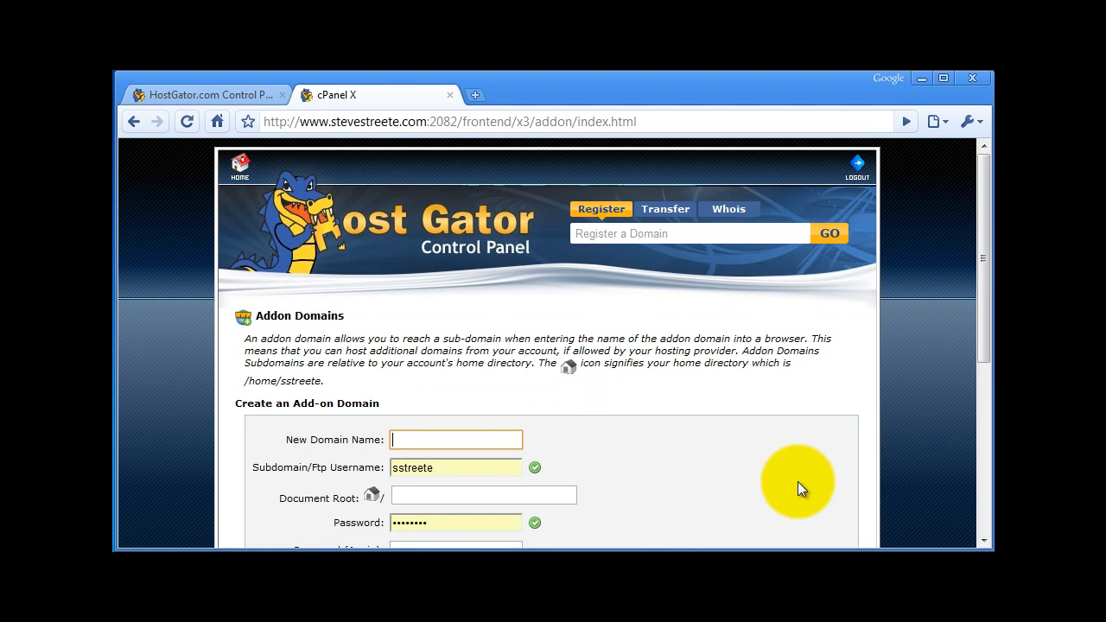
Examine the form for creating an add-on domain and the list of existing add-on domains
{"action": "scroll", "coordinate": [797, 488], "scroll_direction": "down", "scroll_amount": 5}
{"action": "scroll", "coordinate": [798, 488], "scroll_direction": "down", "scroll_amount": 3}
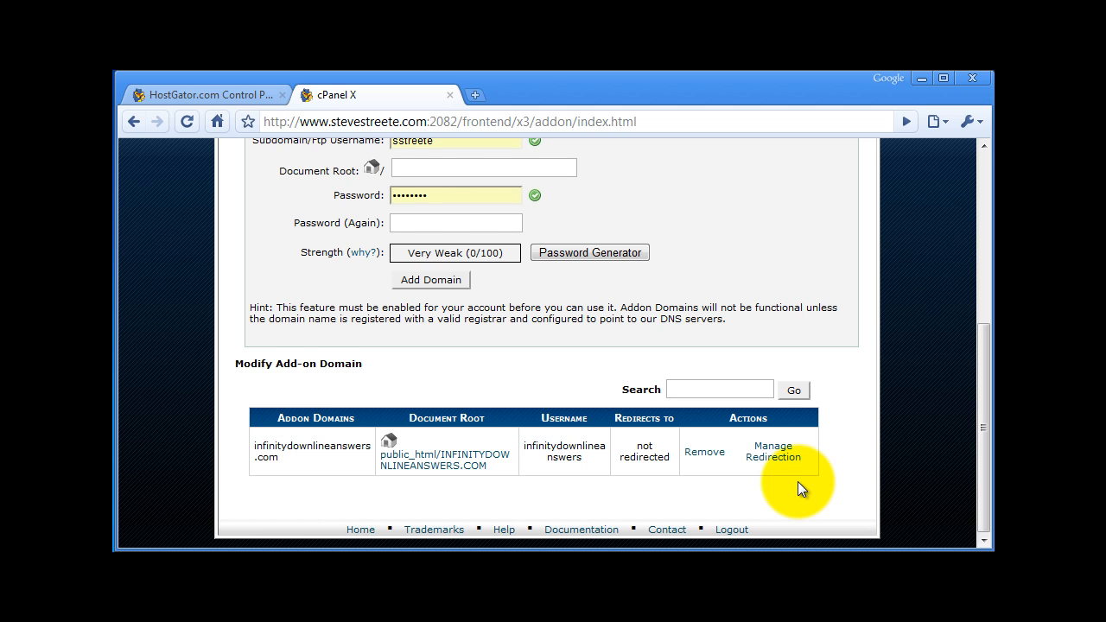
{"action": "scroll", "coordinate": [797, 482], "scroll_direction": "up", "scroll_amount": 2}
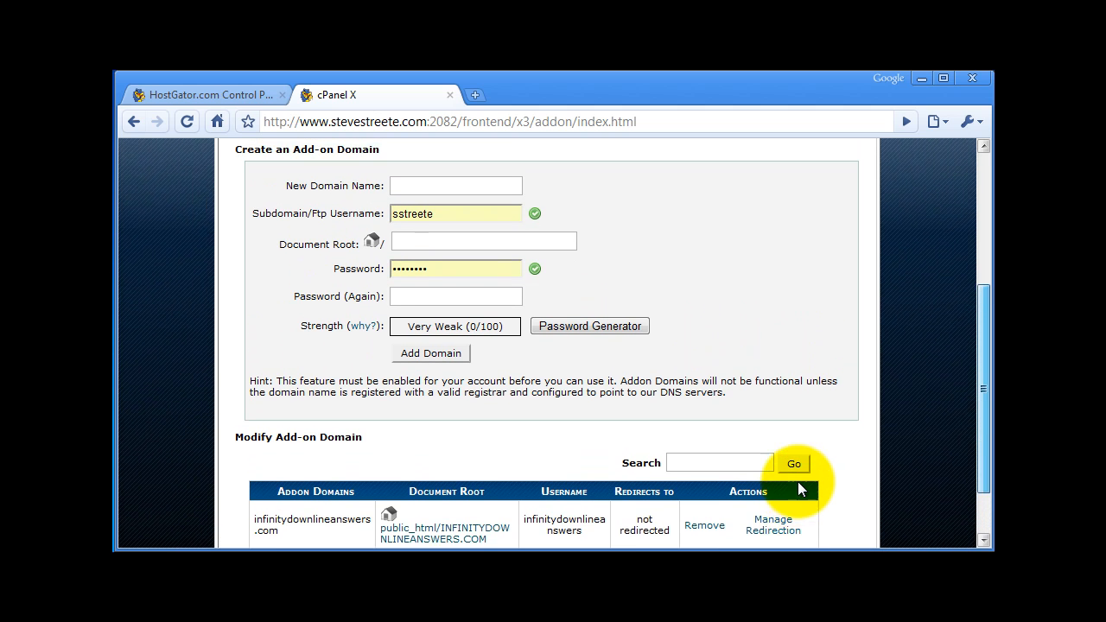
{"action": "scroll", "coordinate": [797, 482], "scroll_direction": "up", "scroll_amount": 2}
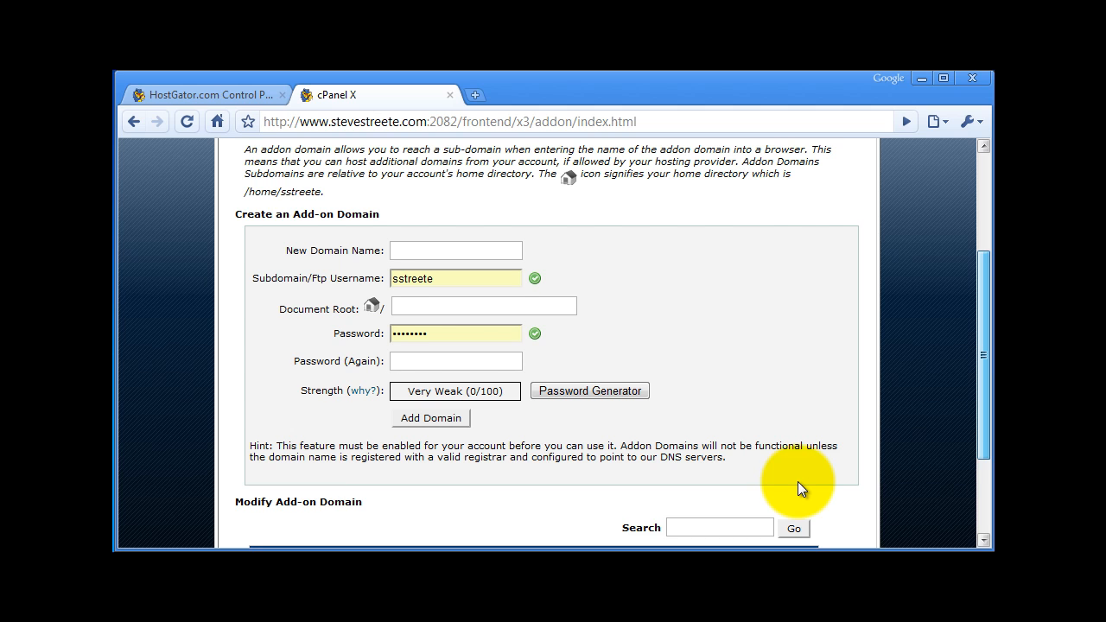
{"action": "scroll", "coordinate": [797, 488], "scroll_direction": "up", "scroll_amount": 1}
{"action": "scroll", "coordinate": [798, 484], "scroll_direction": "up", "scroll_amount": 3}
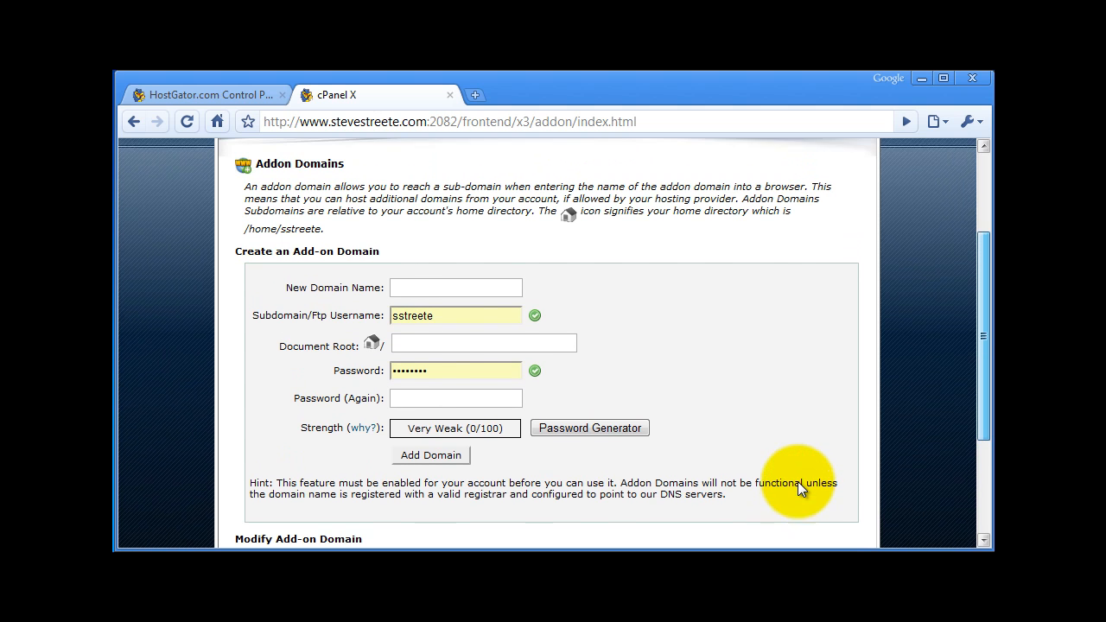
{"action": "scroll", "coordinate": [797, 488], "scroll_direction": "up", "scroll_amount": 1}
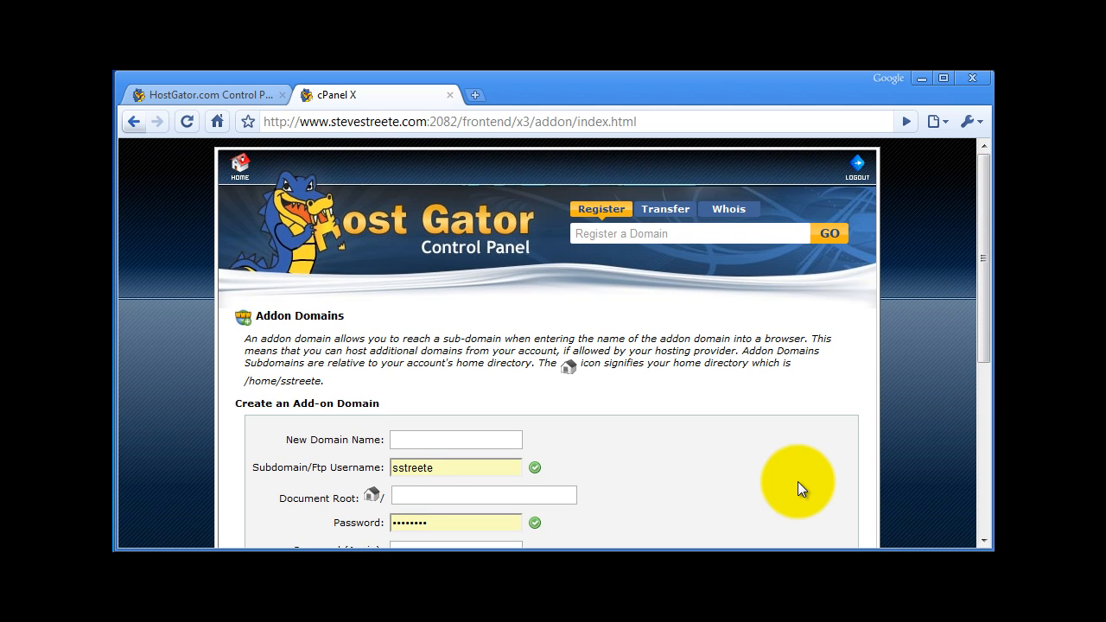
Return to the control panel home and start a new WordPress installation through Fantastico
{"action": "key", "text": "alt+Left"}
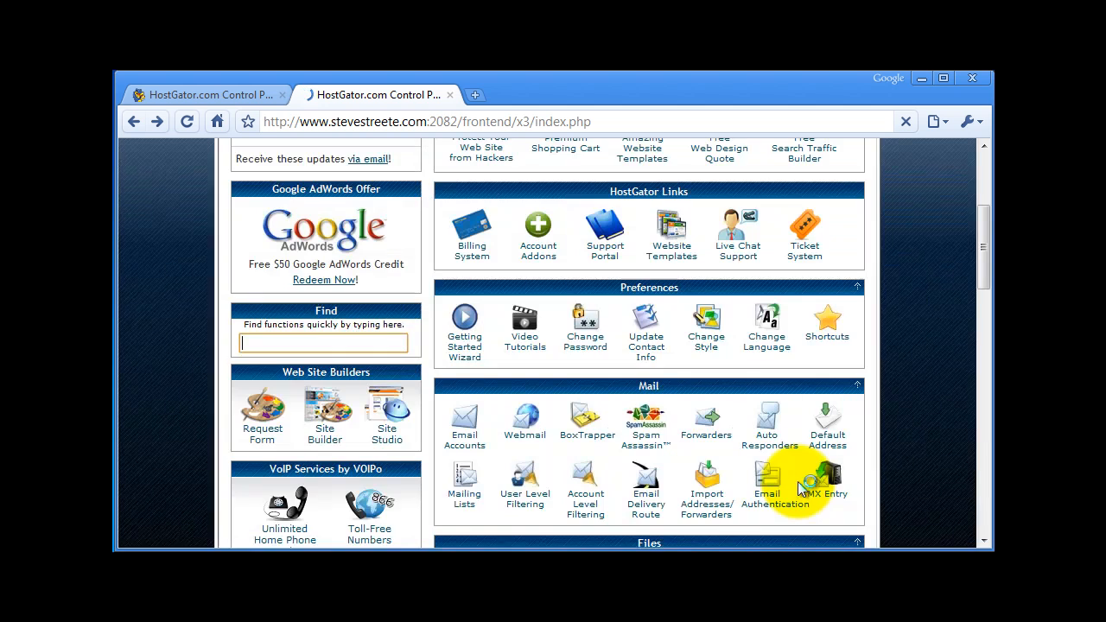
{"action": "scroll", "coordinate": [799, 486], "scroll_direction": "down", "scroll_amount": 5}
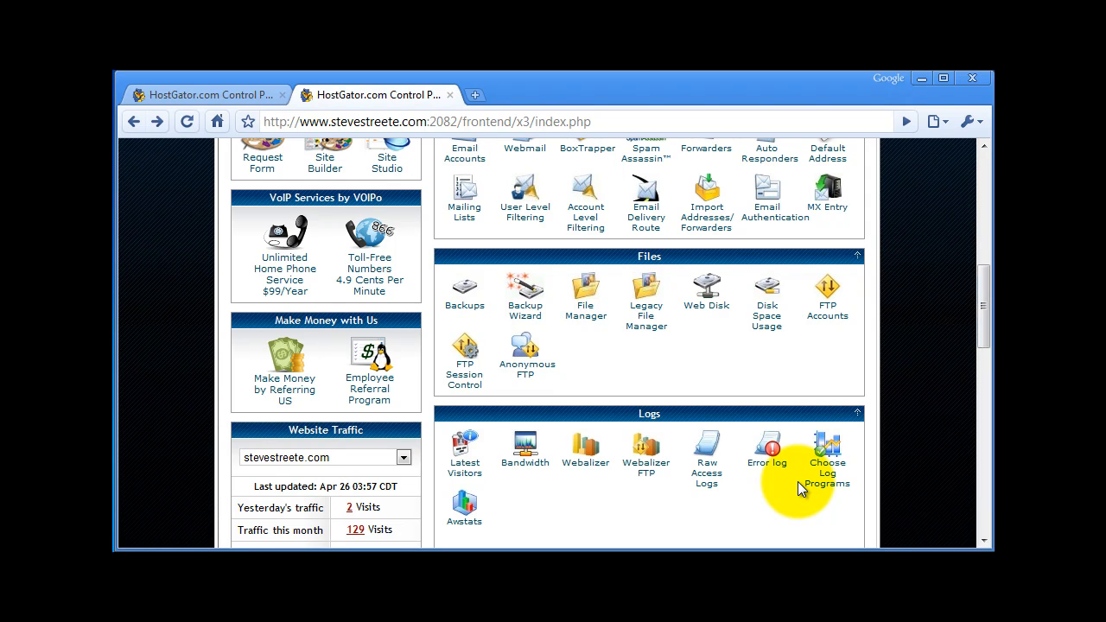
{"action": "scroll", "coordinate": [797, 481], "scroll_direction": "down", "scroll_amount": 3}
{"action": "scroll", "coordinate": [797, 488], "scroll_direction": "down", "scroll_amount": 4}
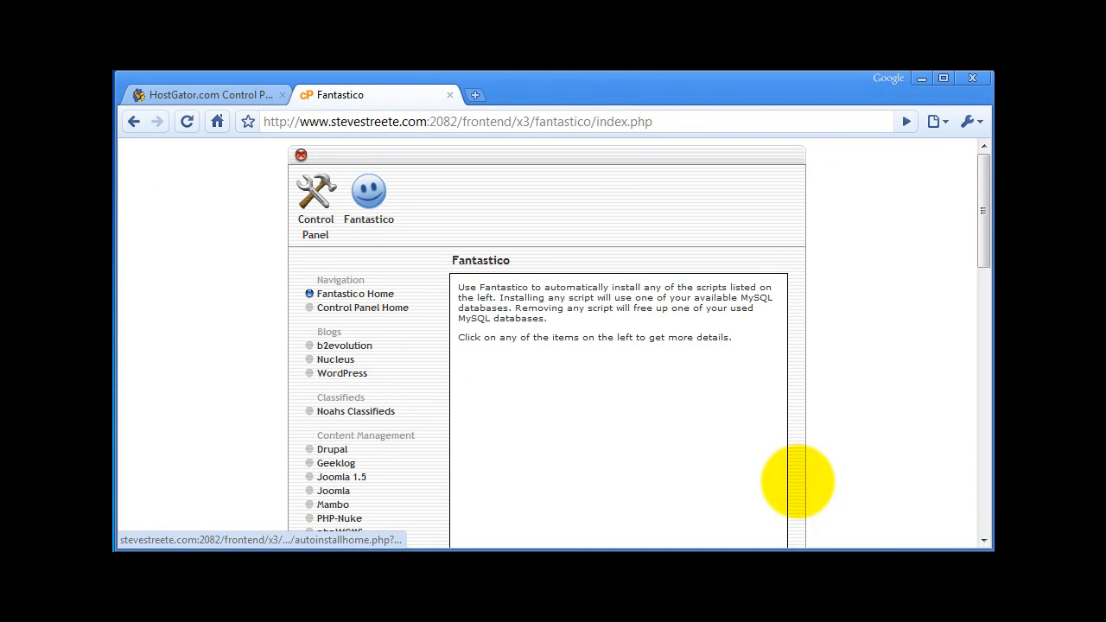
{"action": "key", "text": "Return"}
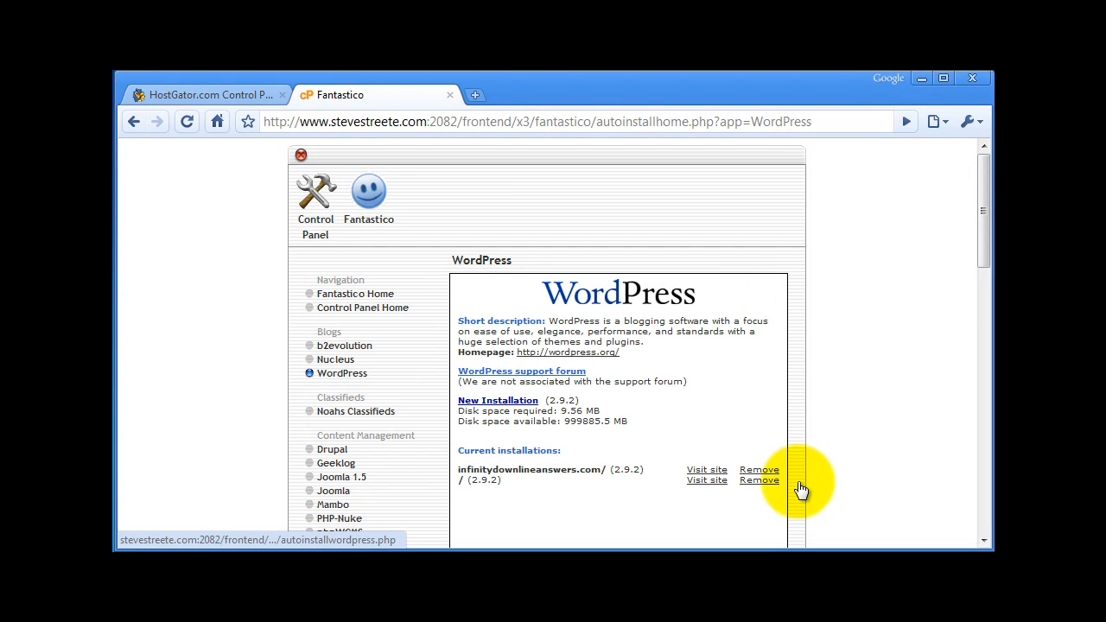
{"action": "left_click", "coordinate": [799, 485]}
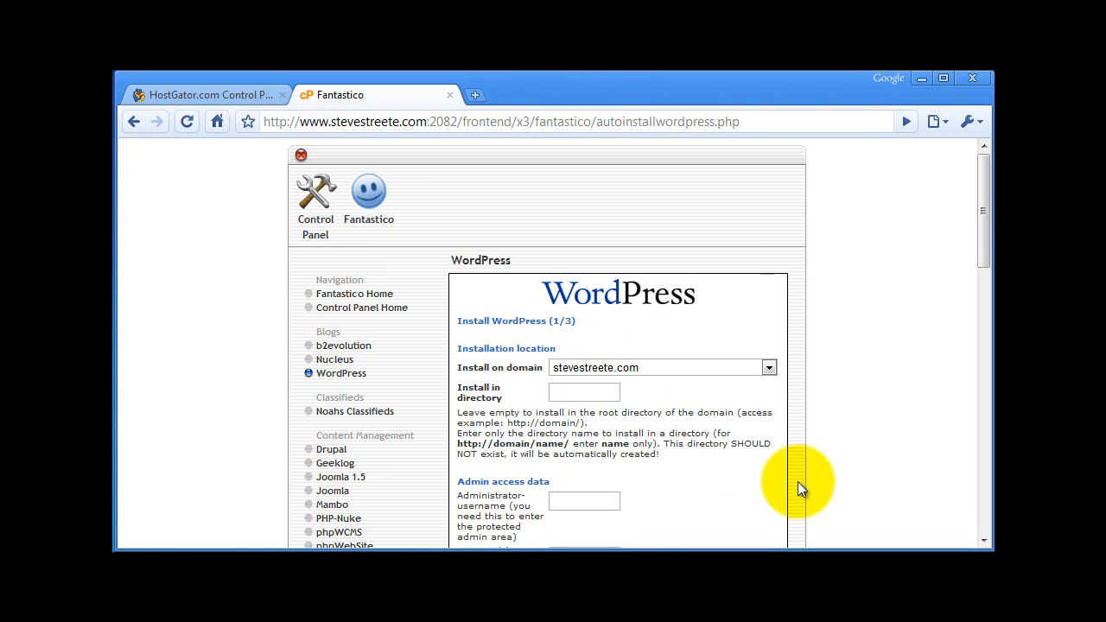
Look through the domains offered for the WordPress installation and settle on stevestreete.com
{"action": "scroll", "coordinate": [799, 489], "scroll_direction": "down", "scroll_amount": 4}
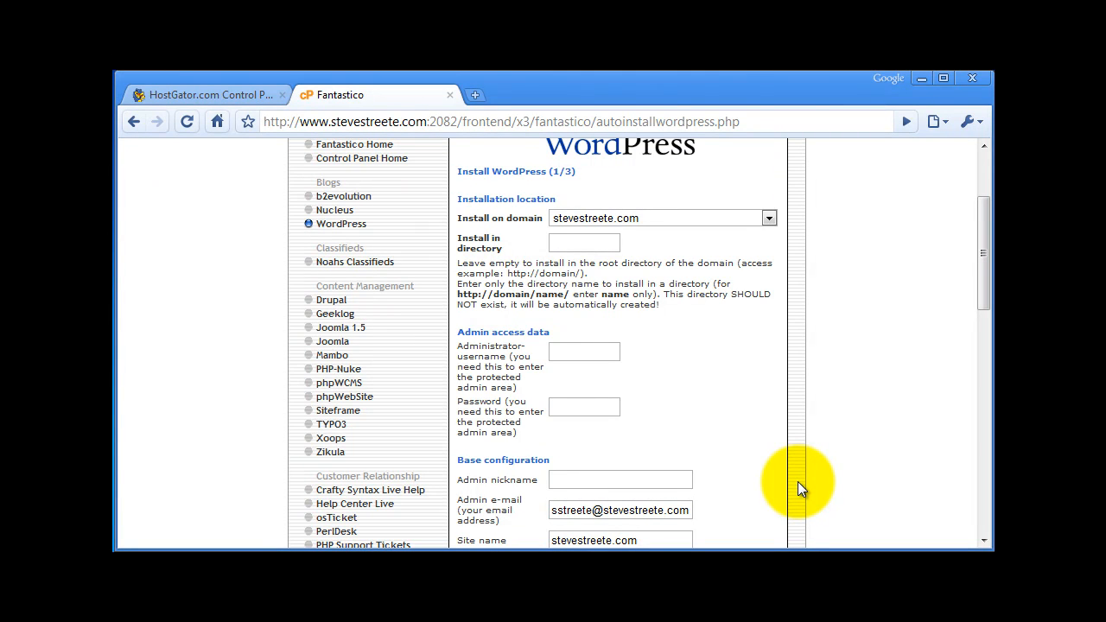
{"action": "key", "text": "alt+Down"}
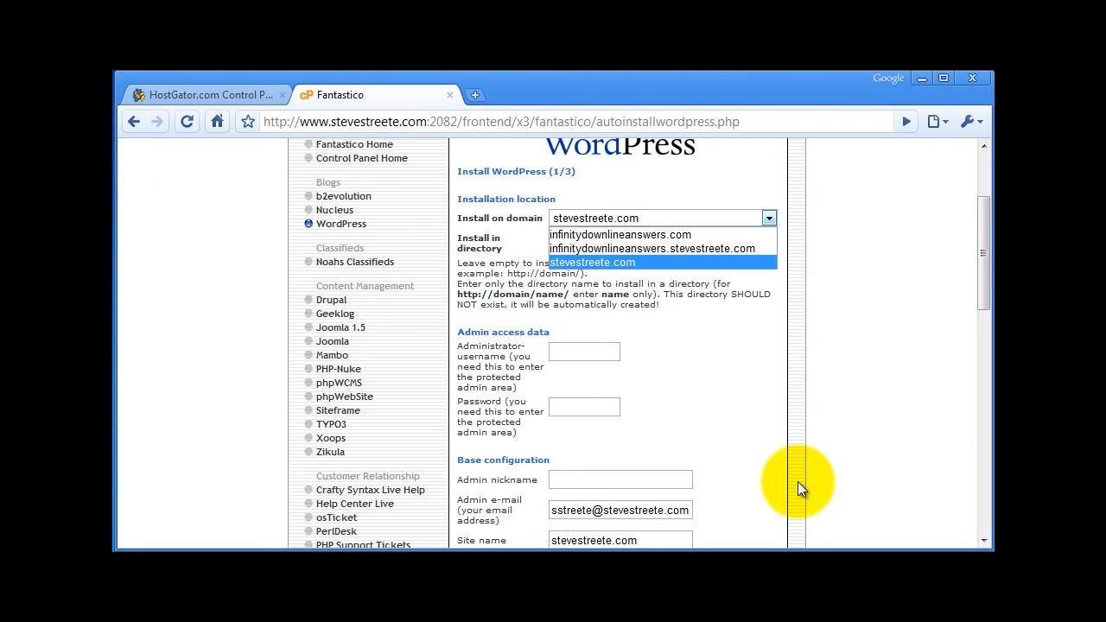
{"action": "key", "text": "Up"}
{"action": "key", "text": "Up"}
{"action": "key", "text": "Down"}
{"action": "key", "text": "Down"}
{"action": "key", "text": "Up"}
{"action": "key", "text": "Up"}
{"action": "key", "text": "Down"}
{"action": "key", "text": "Down"}
{"action": "key", "text": "Up"}
{"action": "key", "text": "Up"}
{"action": "key", "text": "Down"}
{"action": "key", "text": "Down"}
{"action": "key", "text": "Return"}
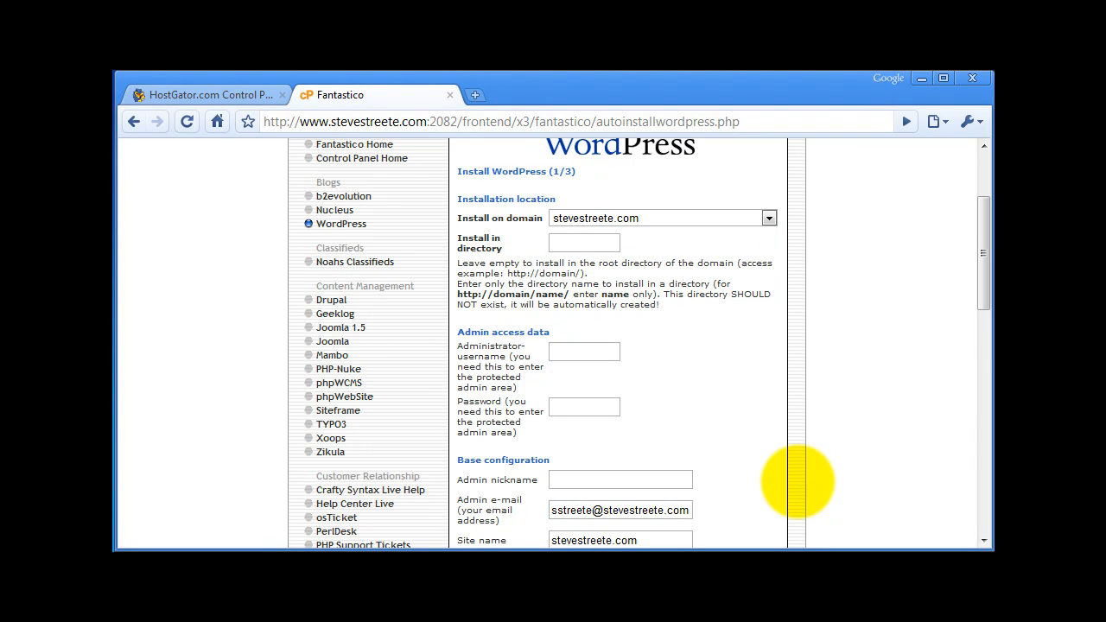
Go through the WordPress form's install directory, admin access and base configuration fields, ending at the description
{"action": "key", "text": "Tab"}
{"action": "scroll", "coordinate": [799, 488], "scroll_direction": "down", "scroll_amount": 2}
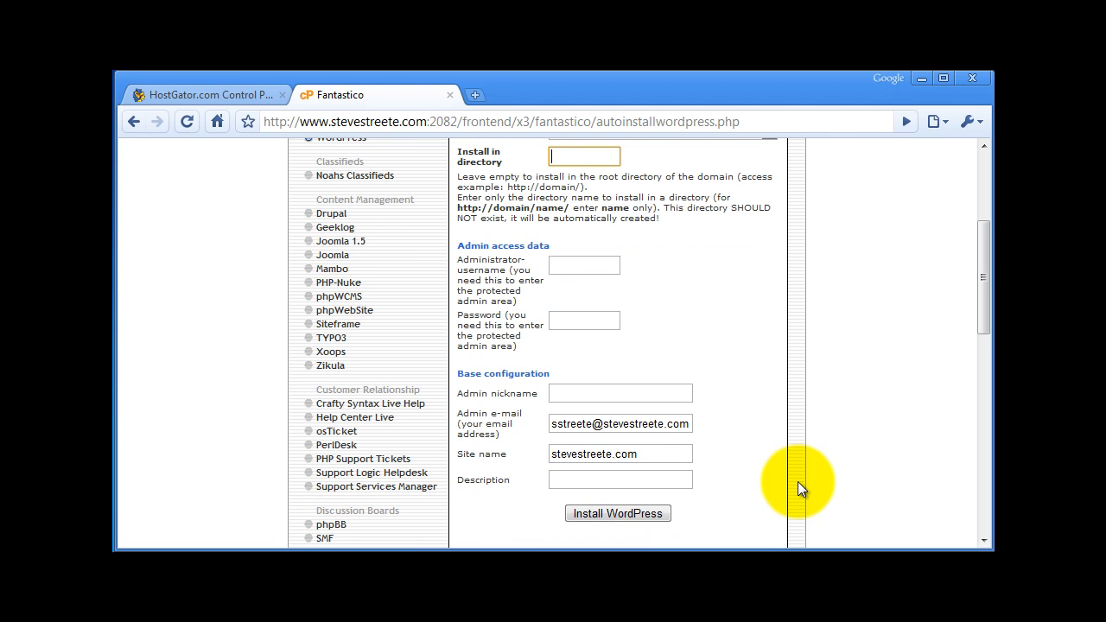
{"action": "key", "text": "Tab"}
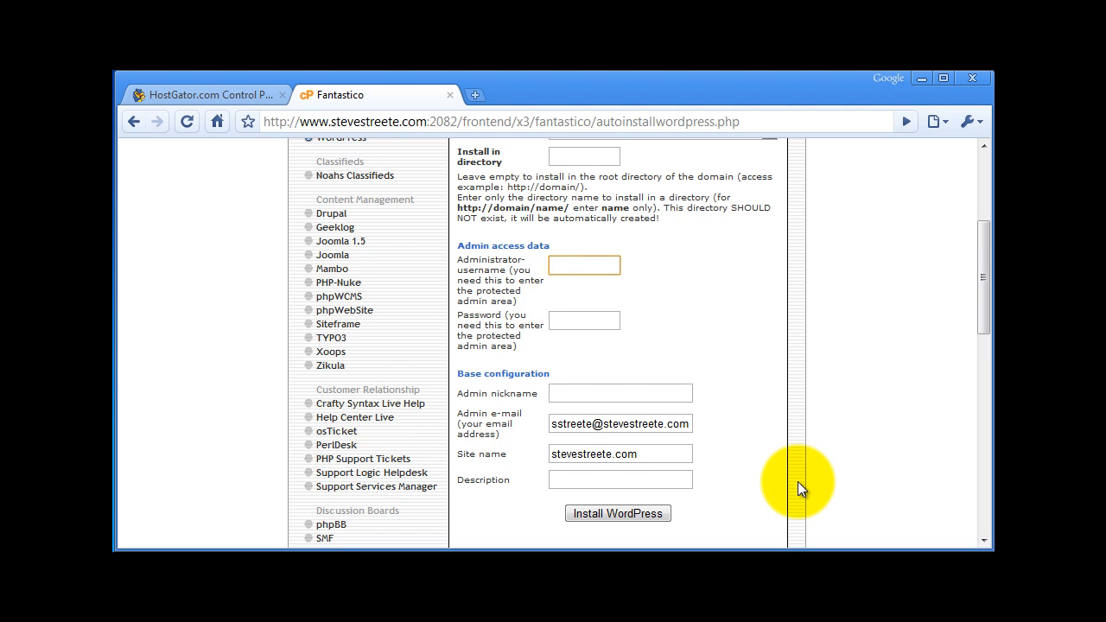
{"action": "scroll", "coordinate": [798, 488], "scroll_direction": "down", "scroll_amount": 1}
{"action": "key", "text": "Tab"}
{"action": "key", "text": "Tab"}
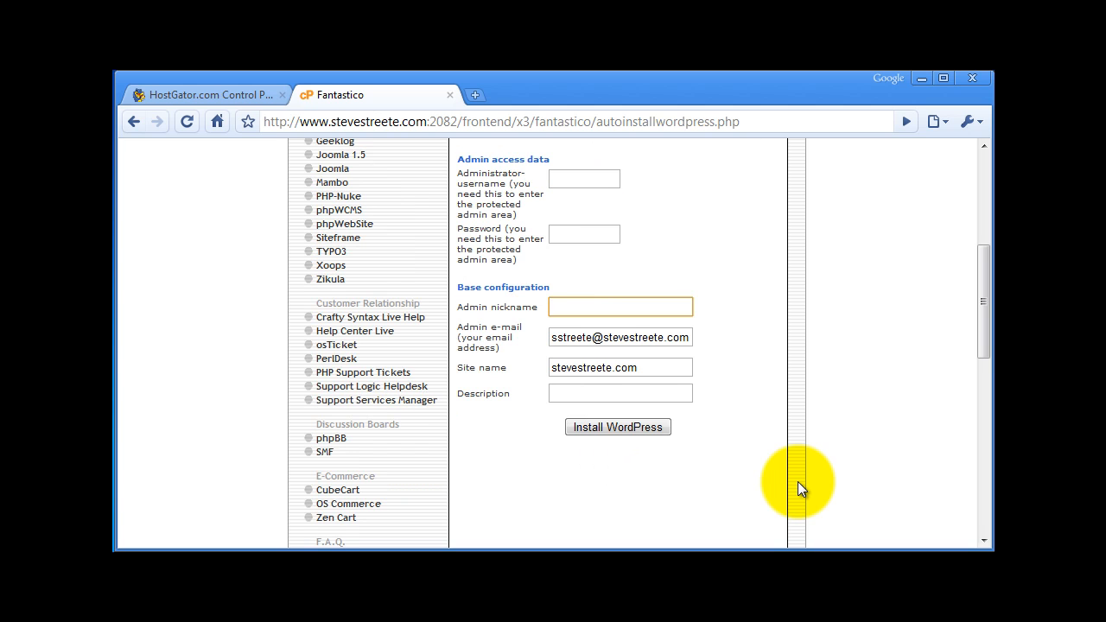
{"action": "scroll", "coordinate": [798, 488], "scroll_direction": "down", "scroll_amount": 1}
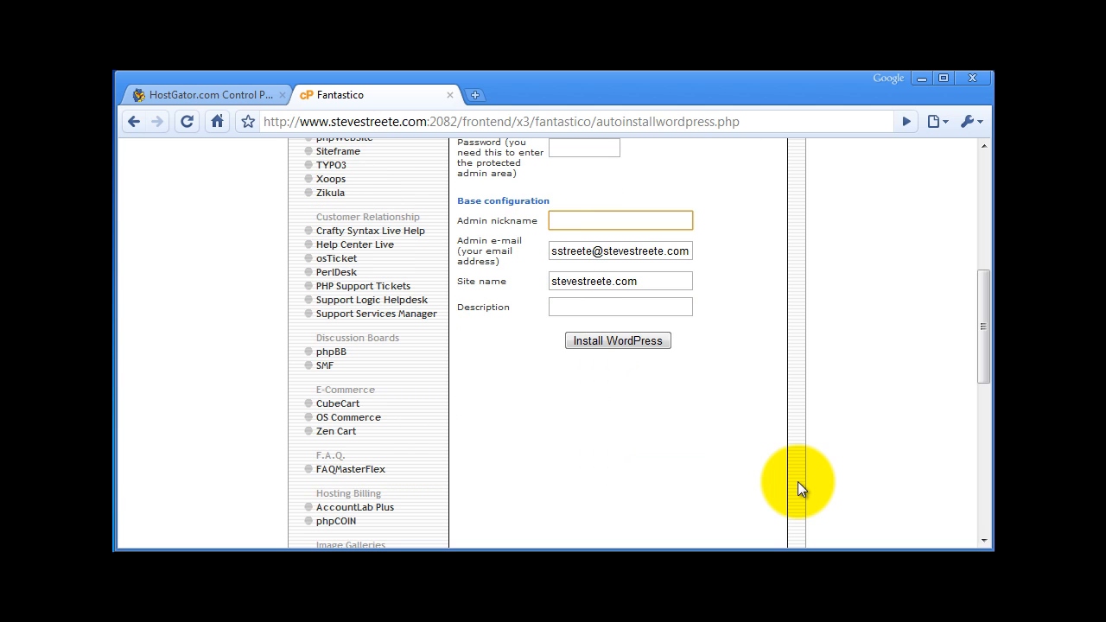
{"action": "key", "text": "Tab"}
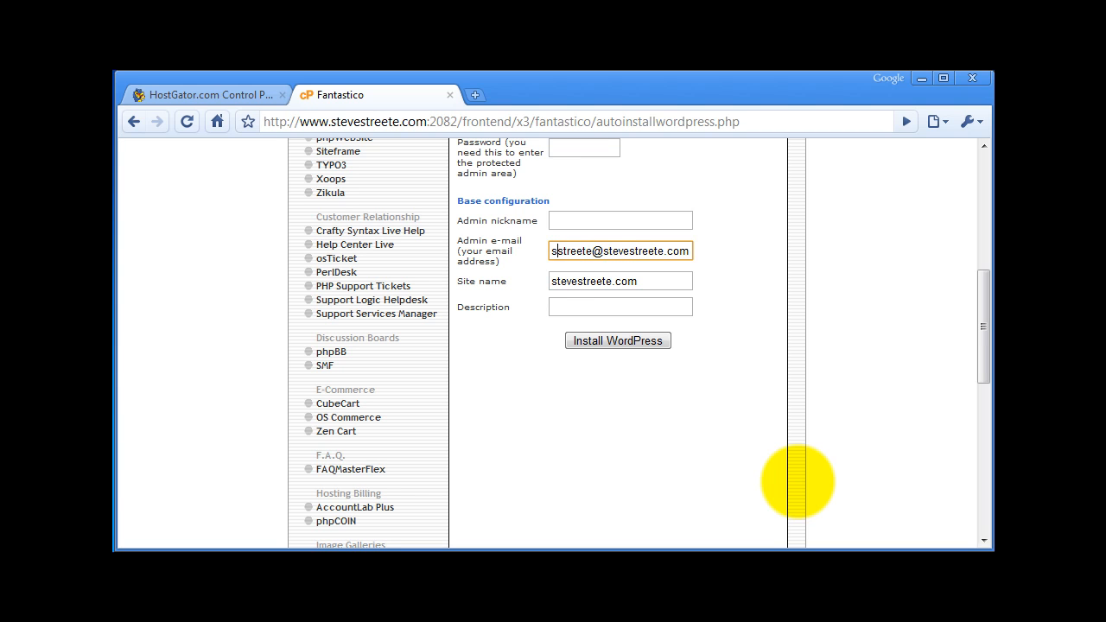
{"action": "key", "text": "Home"}
{"action": "key", "text": "Right"}
{"action": "key", "text": "Tab"}
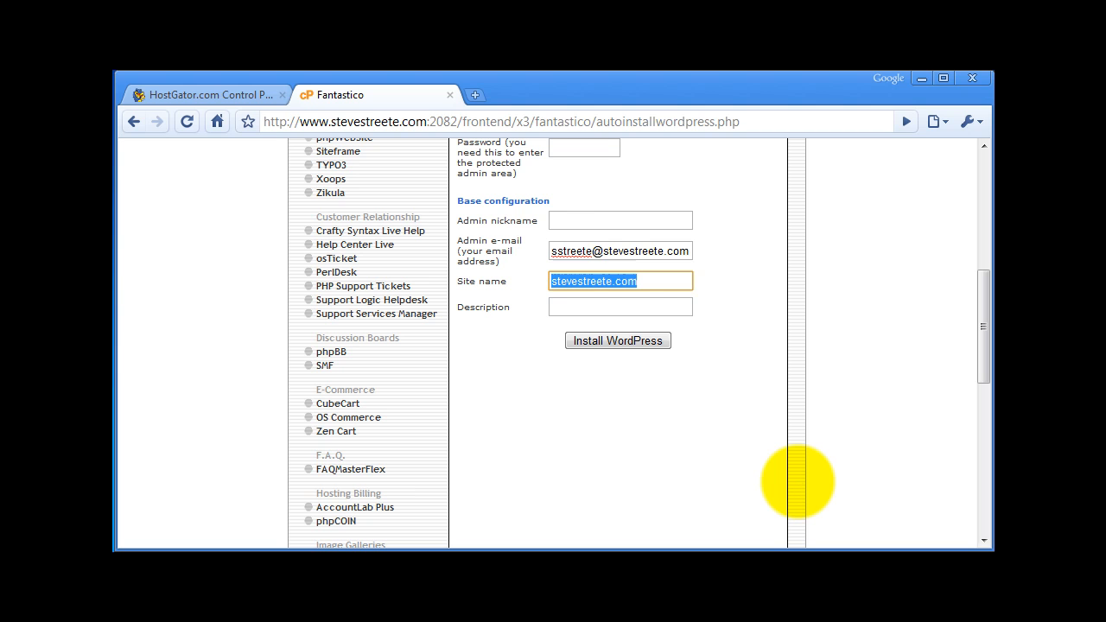
{"action": "key", "text": "Tab"}
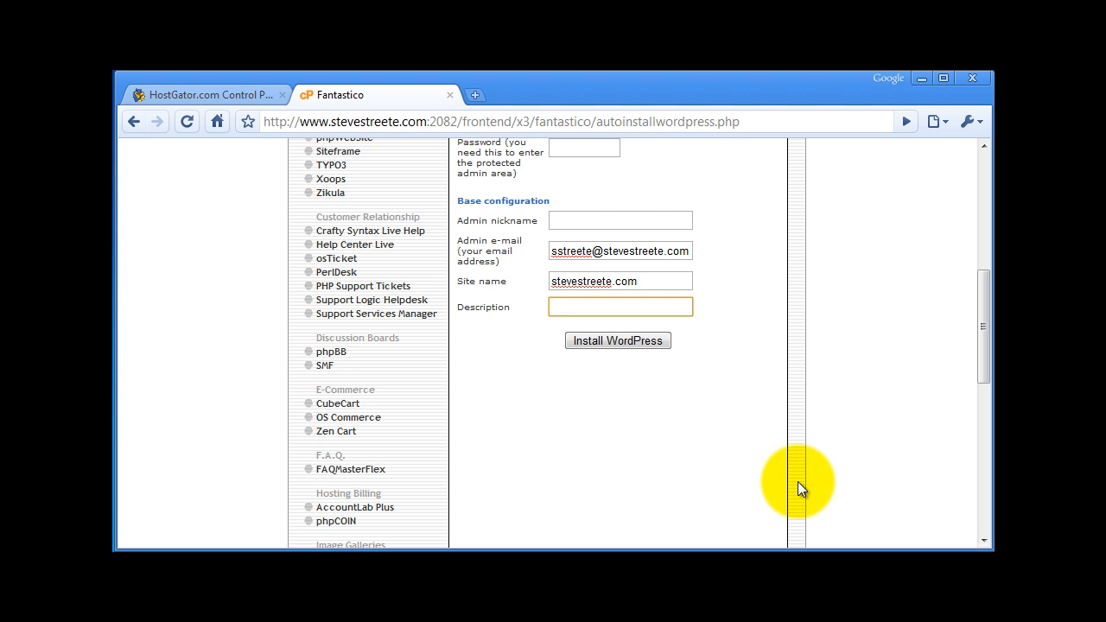
{"action": "left_click", "coordinate": [416, 122]}
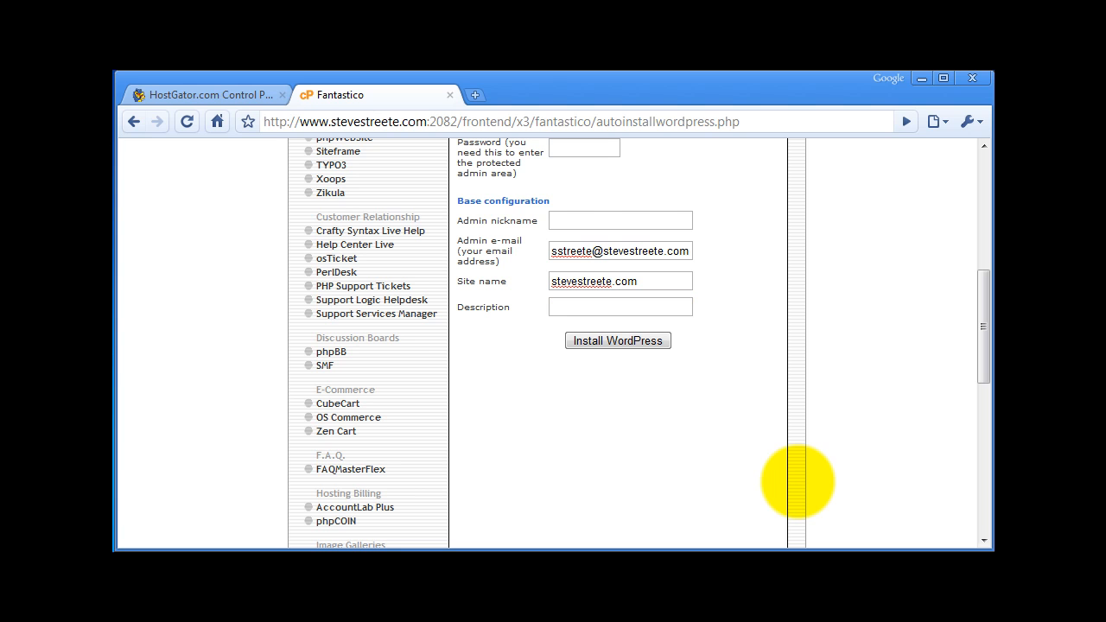
{"action": "key", "text": "ctrl+a"}
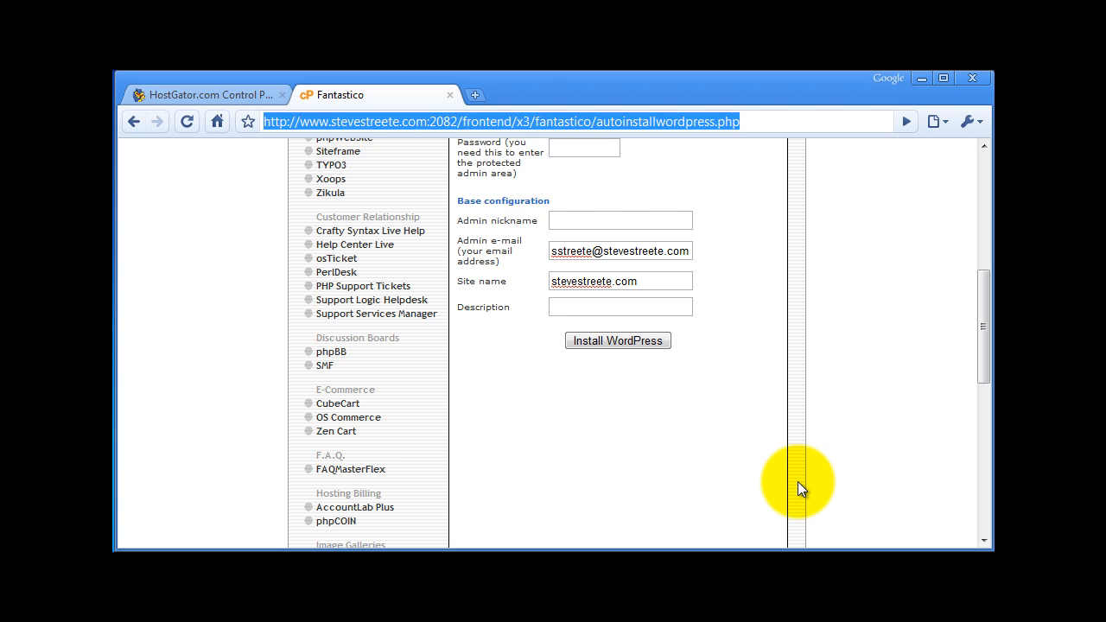
{"action": "type", "text": "www"}
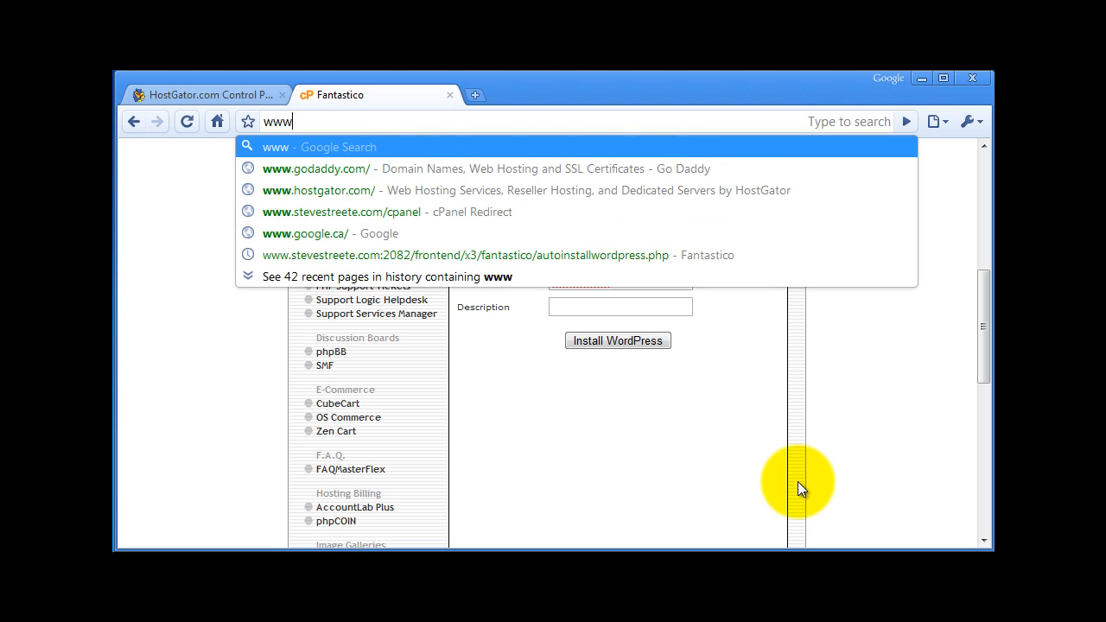
{"action": "type", "text": ".steve"}
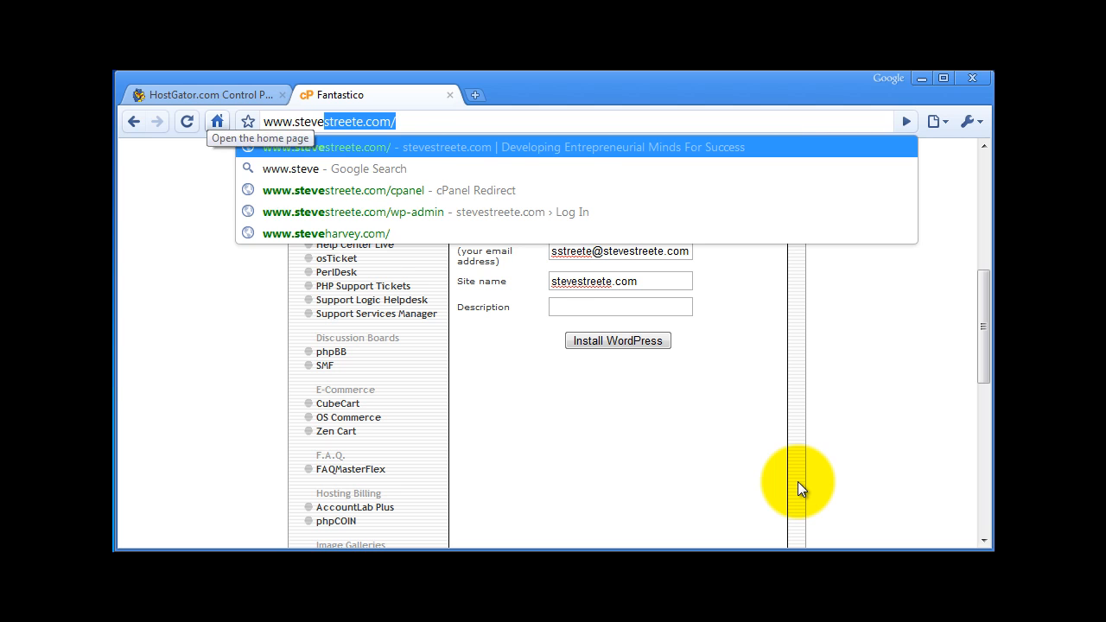
{"action": "key", "text": "Return"}
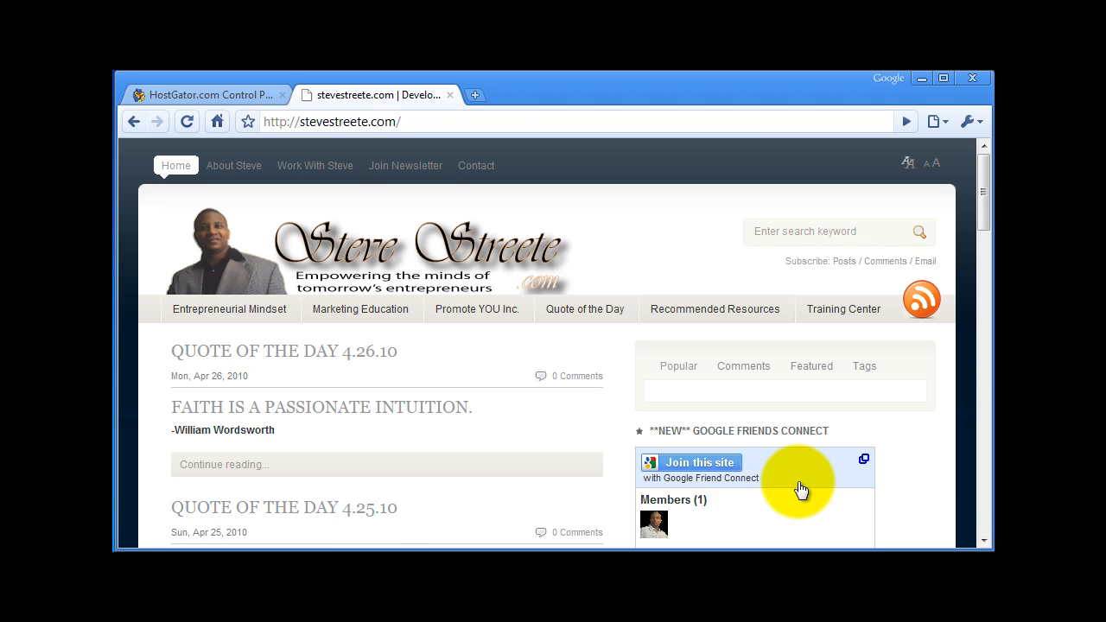
Go to the site's WordPress admin area by adding wp-admin to its address
{"action": "key", "text": "ctrl+l"}
{"action": "key", "text": "End"}
{"action": "type", "text": "wp-"}
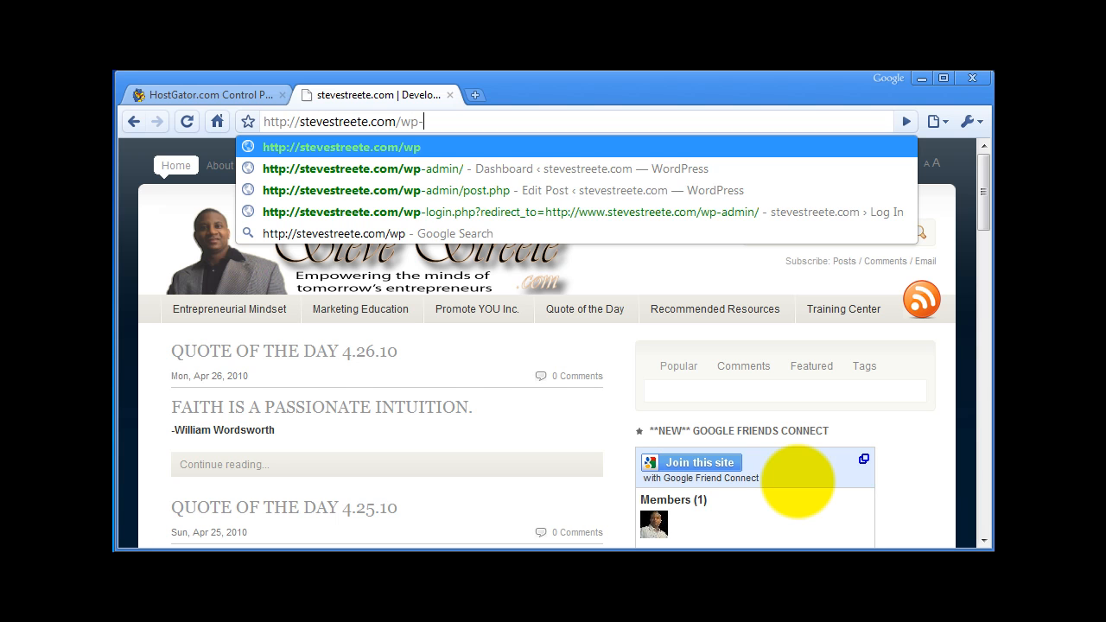
{"action": "type", "text": "admin"}
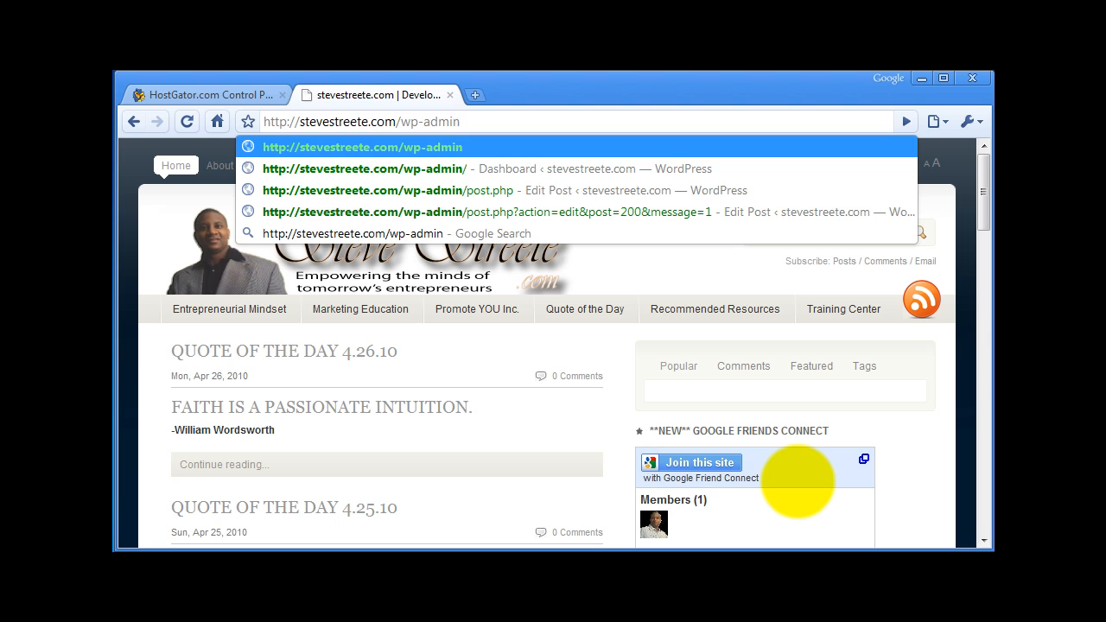
{"action": "key", "text": "Return"}
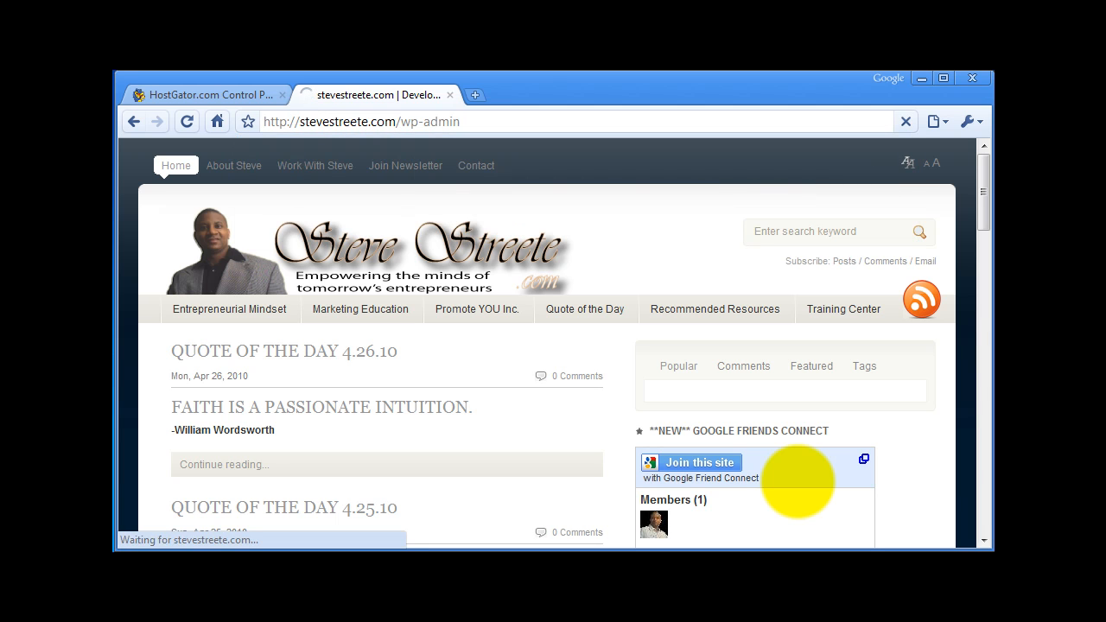